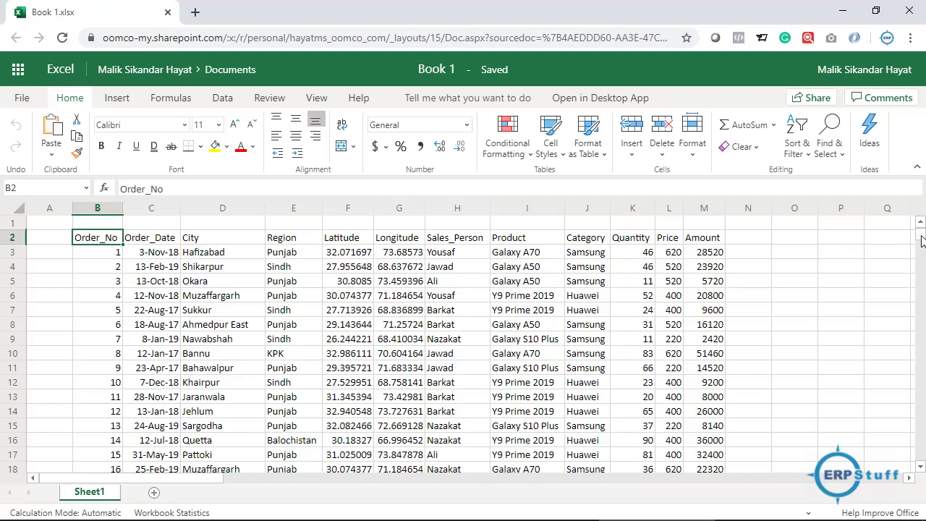
Step: Check the extent of the sales data, from the last order row back up to the Order_No header cell
drag(921, 241, 922, 217)
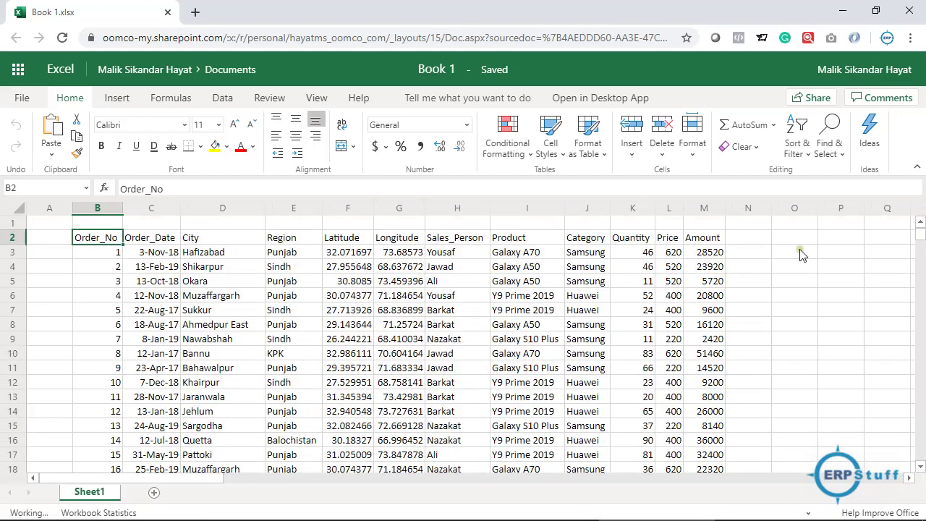
click(201, 356)
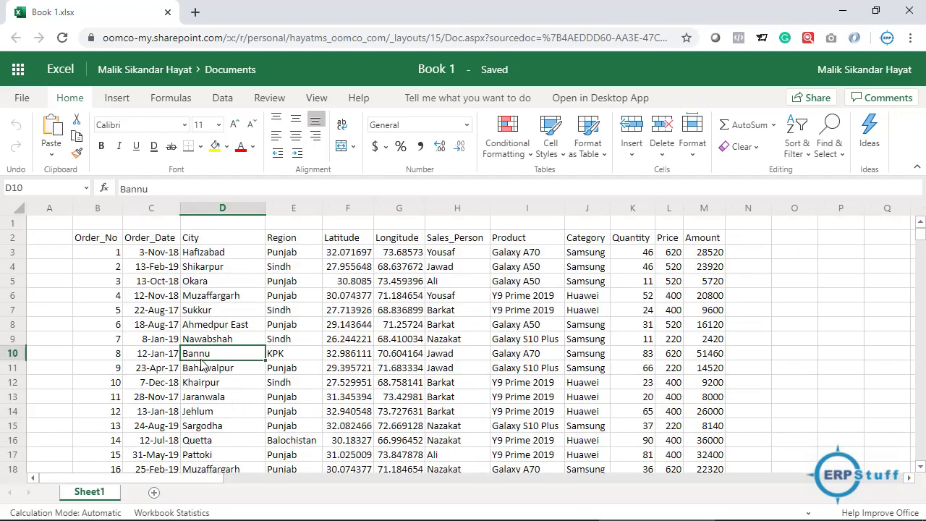
key(Left)
key(Left)
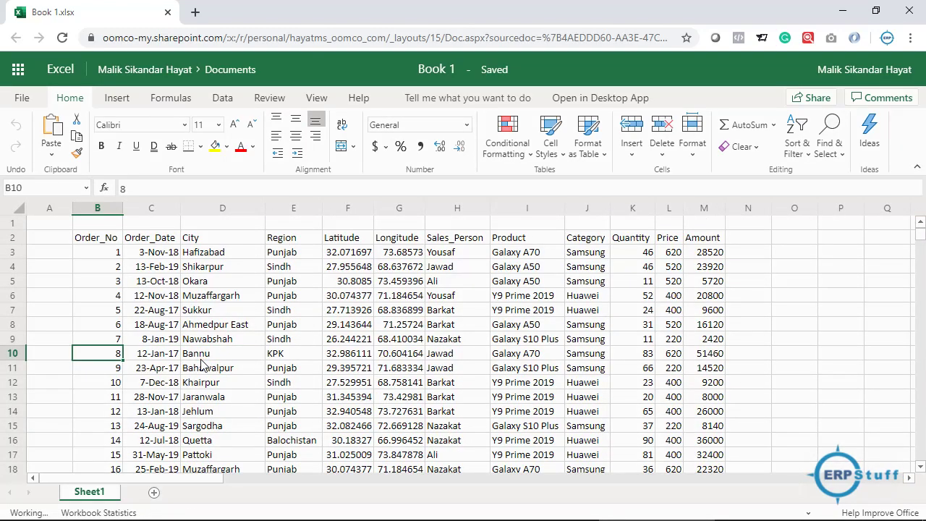
key(ctrl+Down)
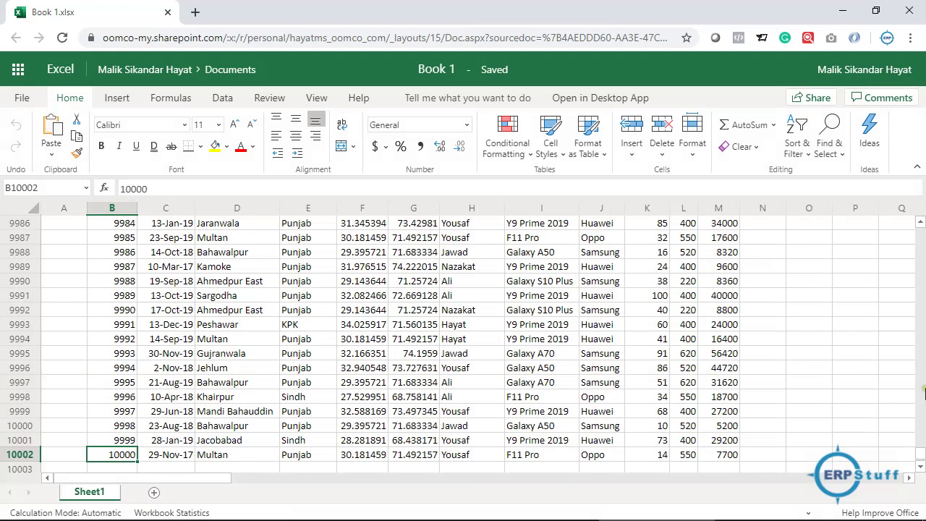
drag(921, 461, 923, 223)
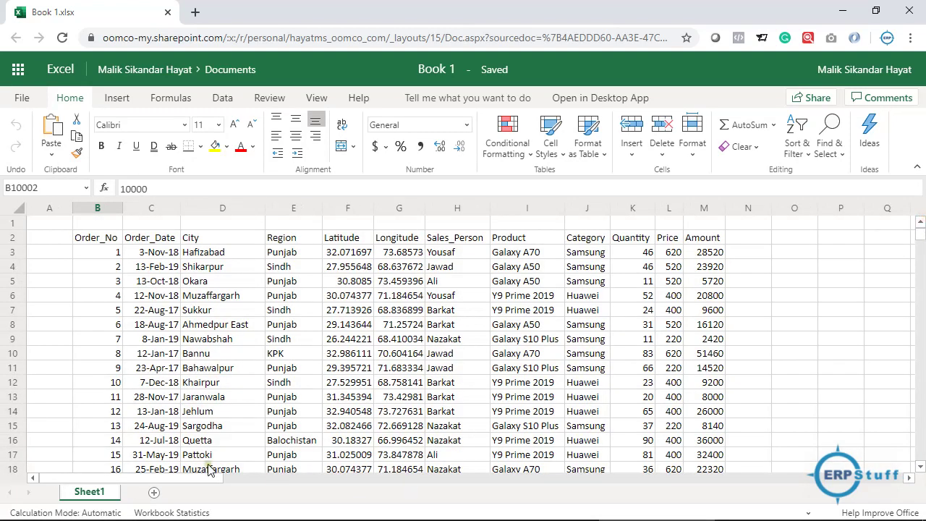
click(100, 243)
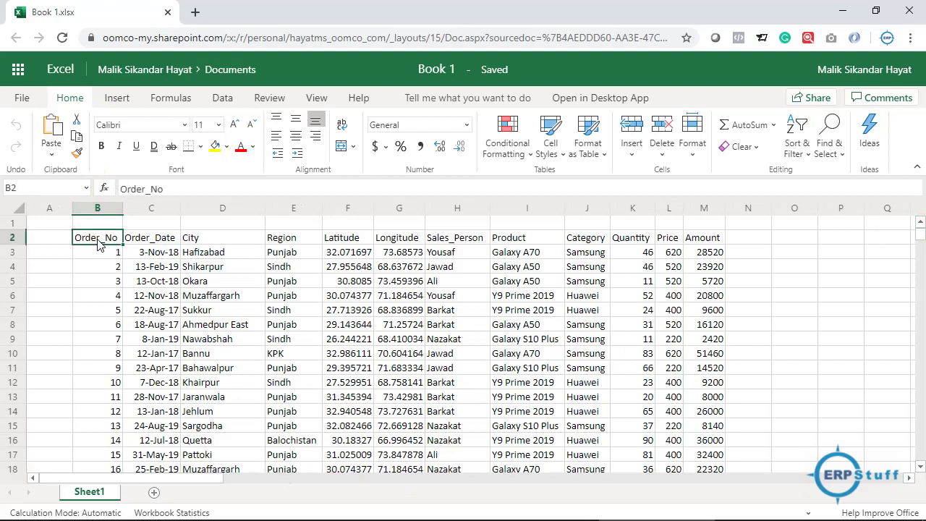
key(ctrl+t)
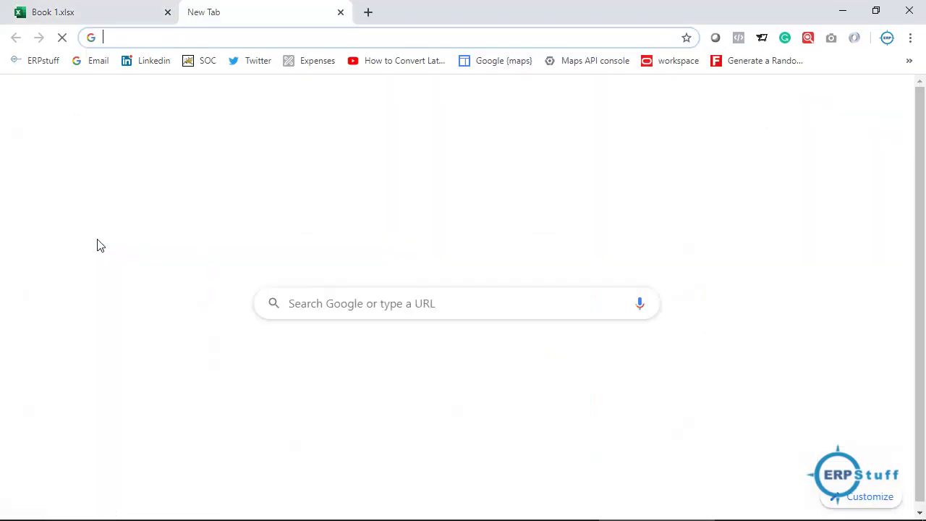
click(340, 13)
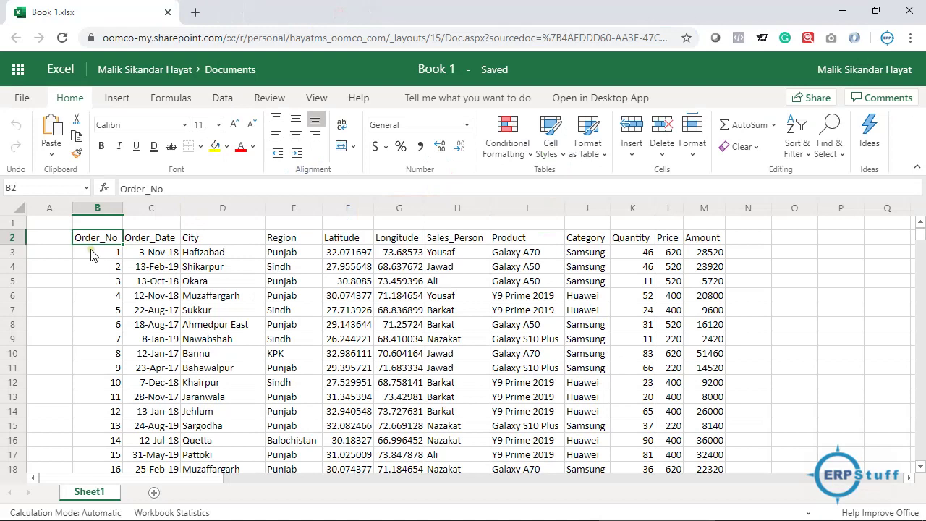
Step: Insert a table over B2:M10002 with headers, then select cell B3
click(116, 97)
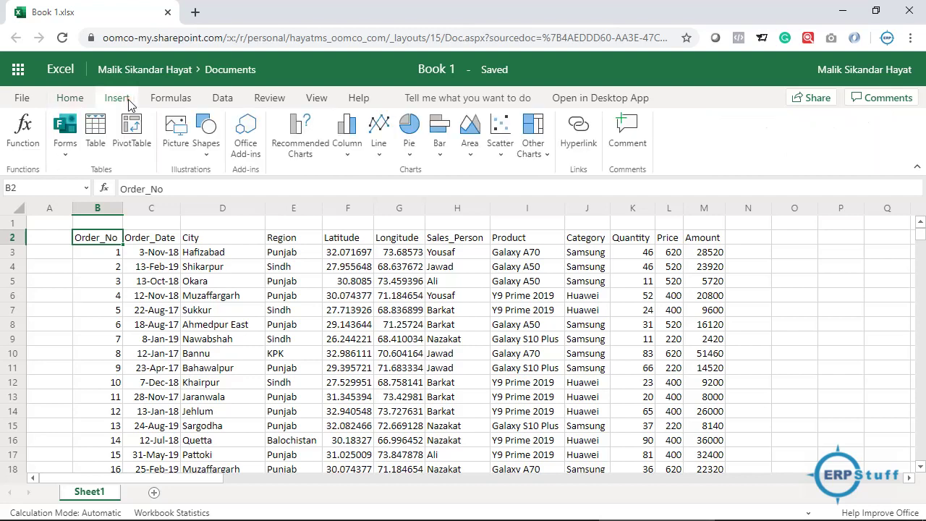
click(96, 128)
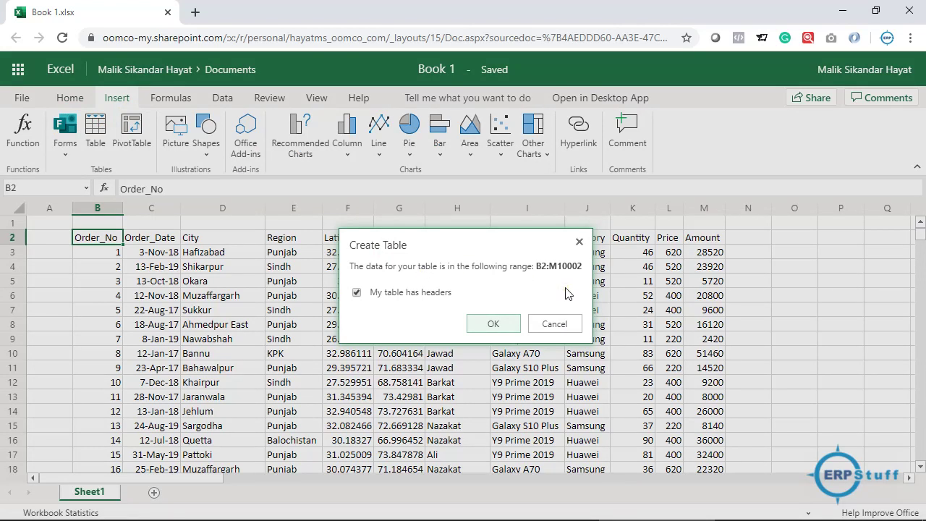
click(494, 325)
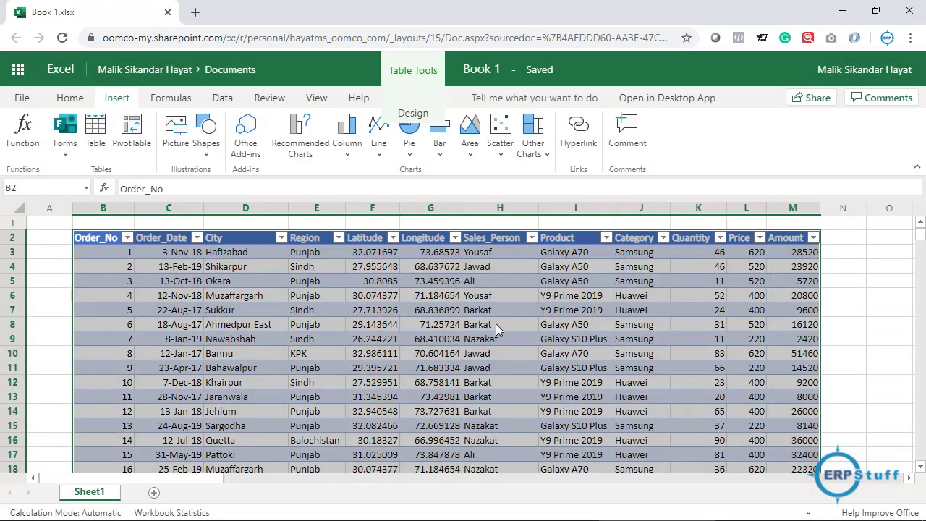
click(109, 246)
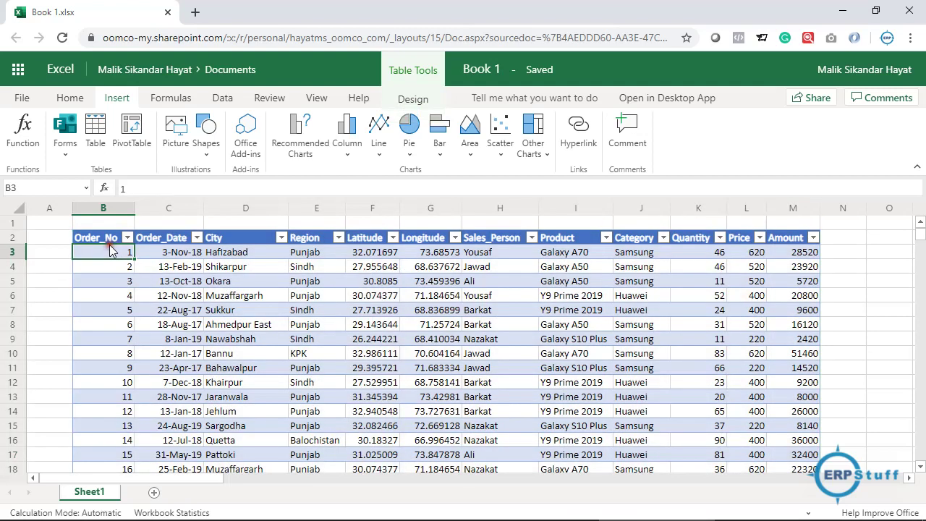
Step: Open Ideas from the Home tab and select the entire sales table for analysis
click(70, 99)
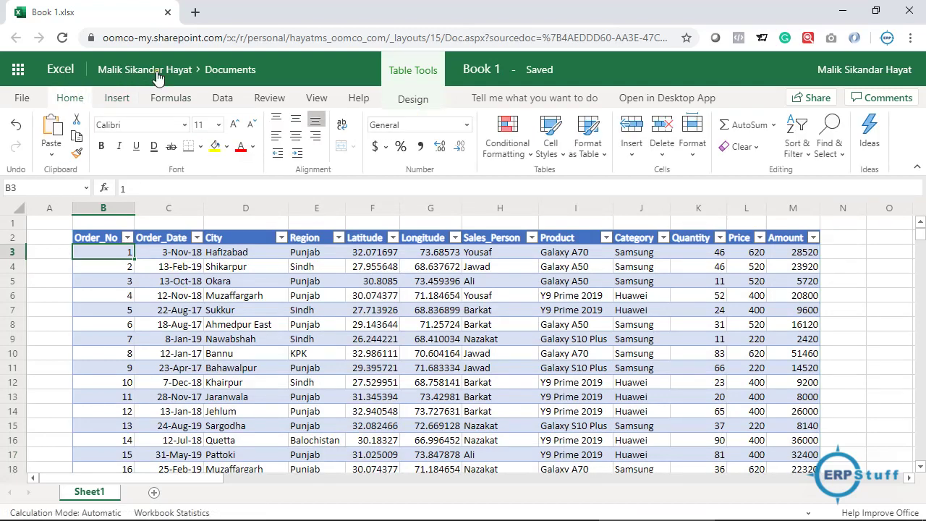
click(868, 145)
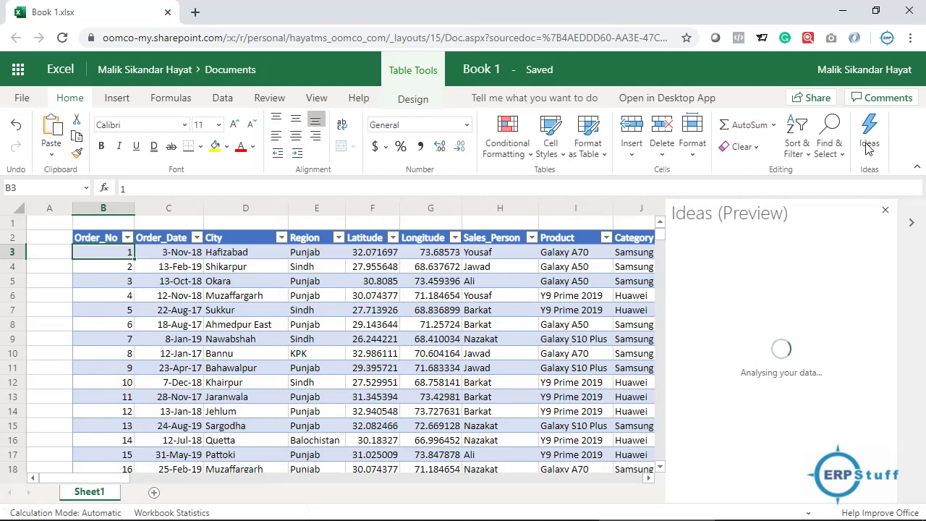
key(ctrl+a)
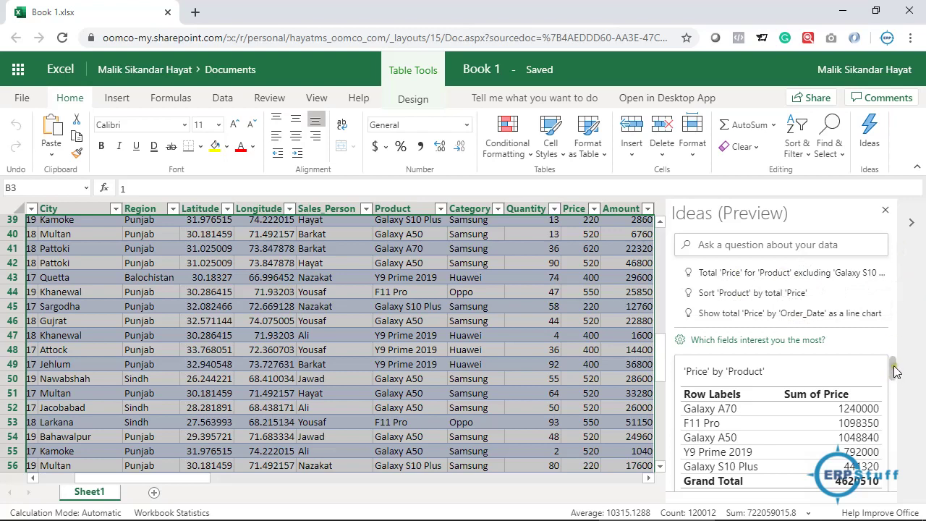
Step: Show all 21 Ideas results and browse the cards, ending back at the top of the pane
drag(895, 371, 895, 483)
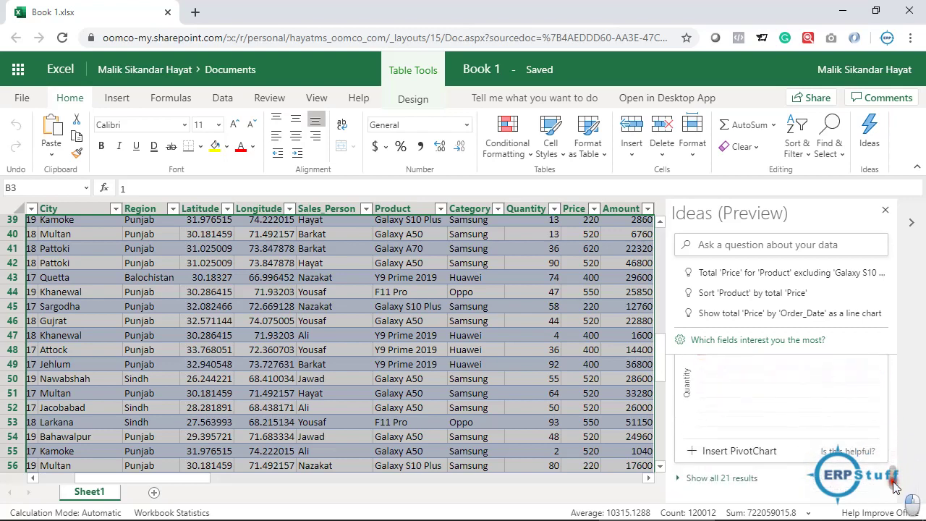
click(732, 480)
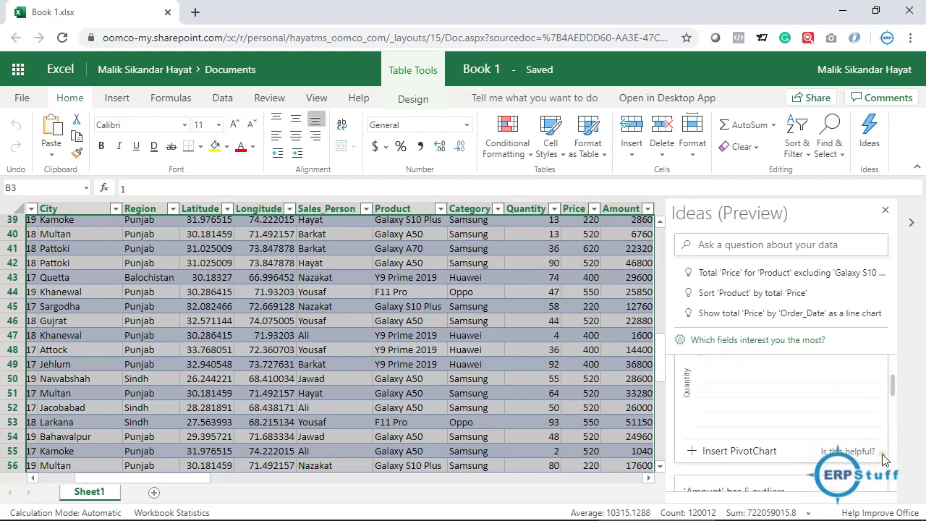
scroll(891, 391, down, 3)
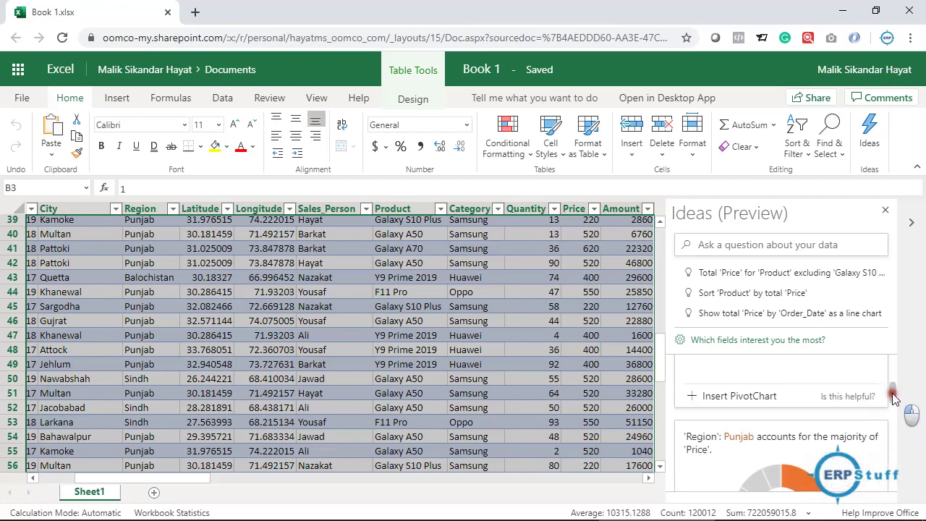
scroll(893, 399, up, 2)
drag(894, 403, 897, 350)
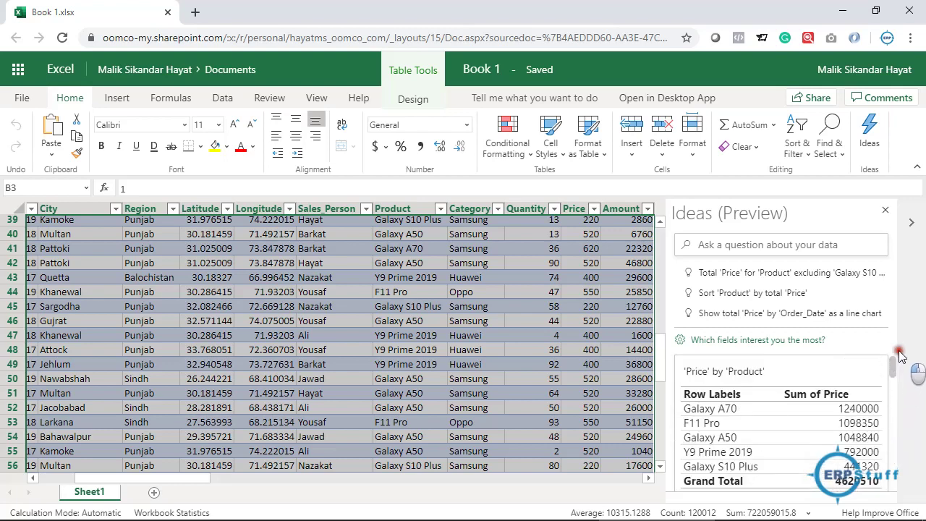
Step: Preview the Price by Order_Date line chart idea, return to the suggestions, and select cell J41
click(765, 313)
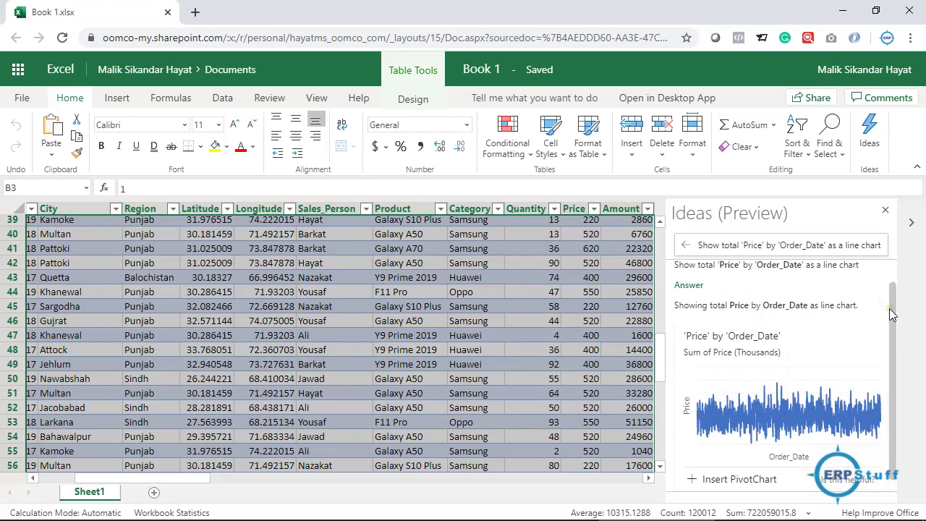
click(686, 246)
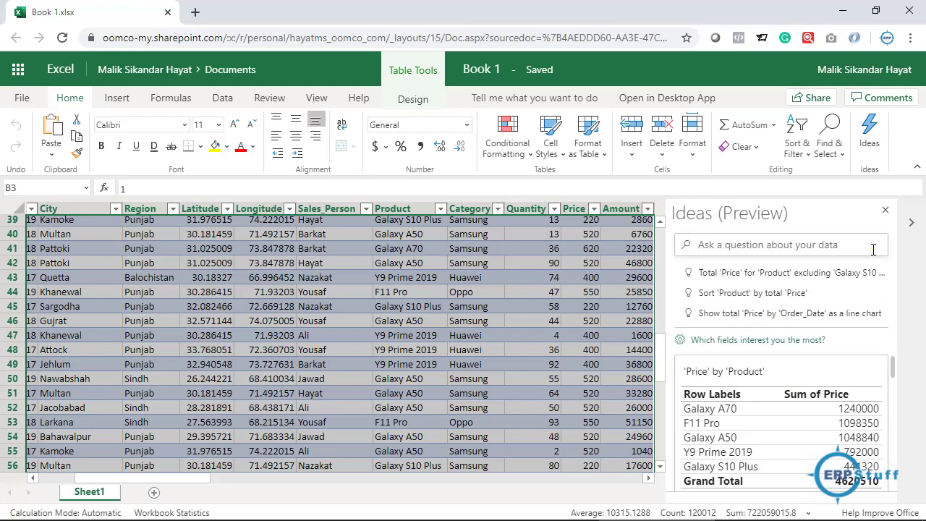
click(466, 249)
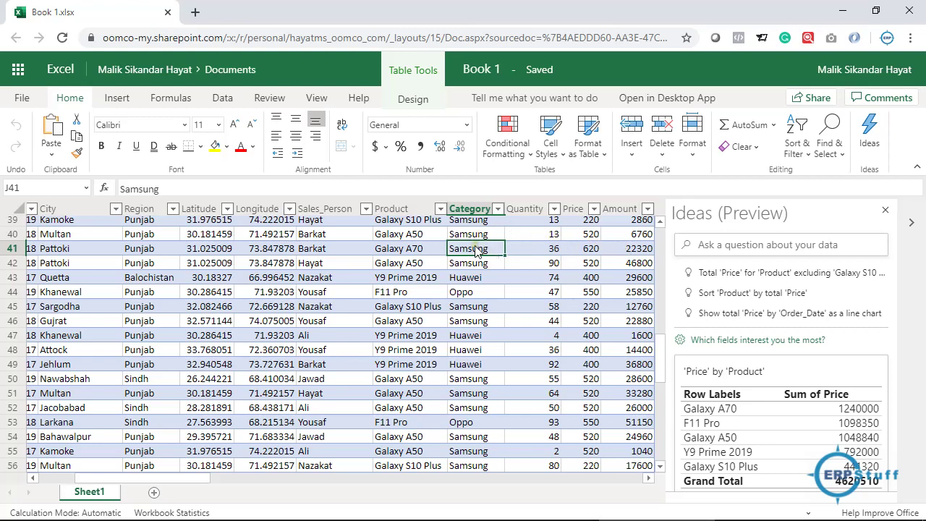
Step: Ask Ideas 'average quantity by category' and view the Samsung, Huawei and Oppo bar chart
click(762, 245)
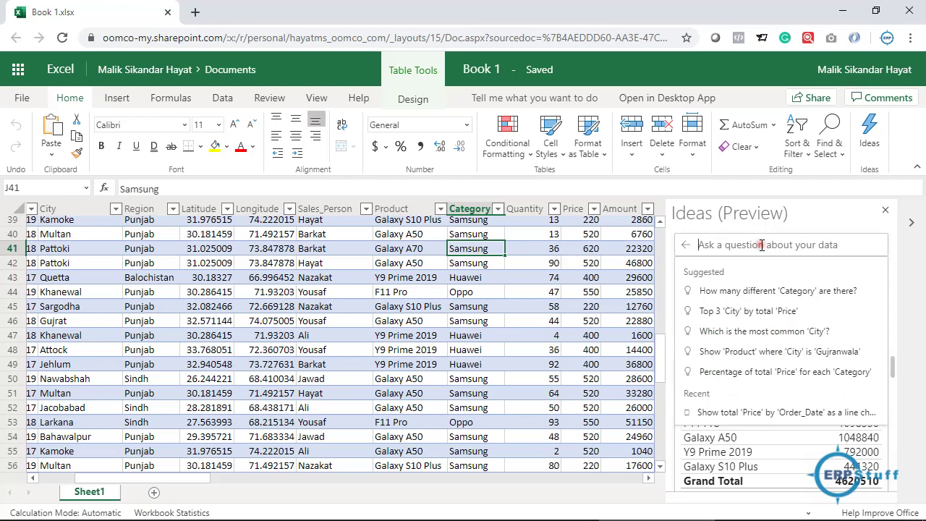
text(average qua)
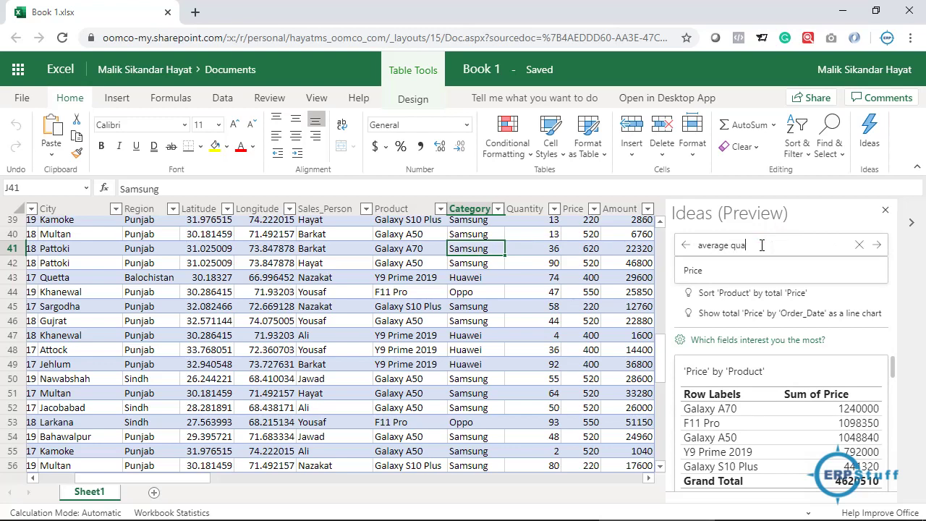
text(ntity by)
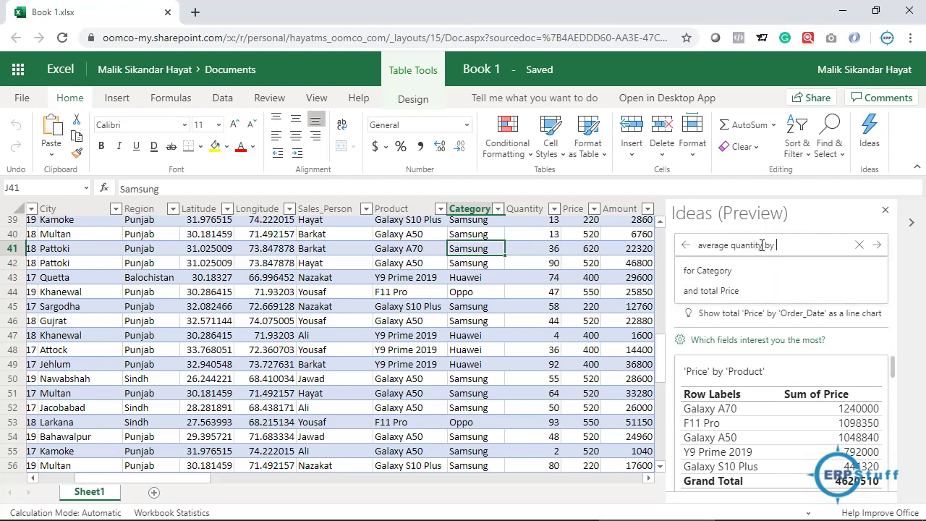
text( category)
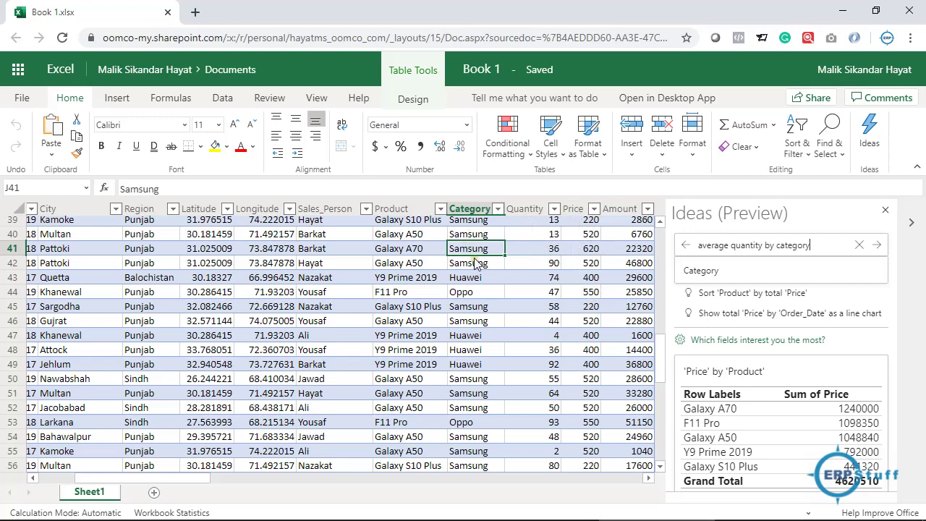
key(Return)
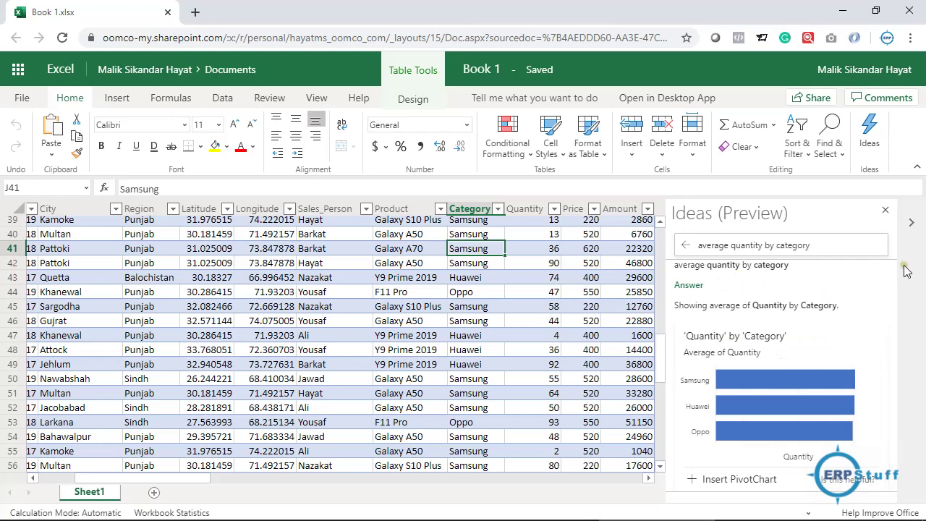
drag(895, 325, 893, 366)
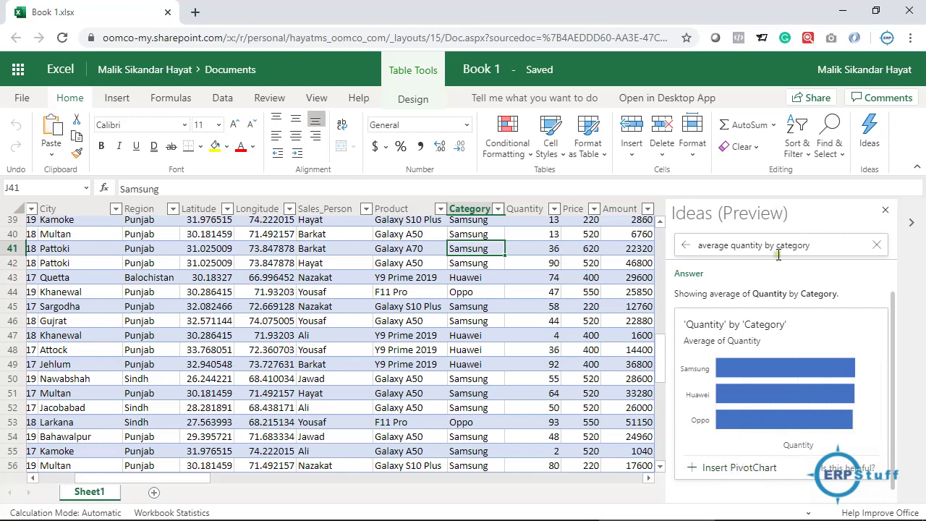
Step: Ask Ideas 'top 5 product by amount', review the totals, then clear the question box
click(684, 248)
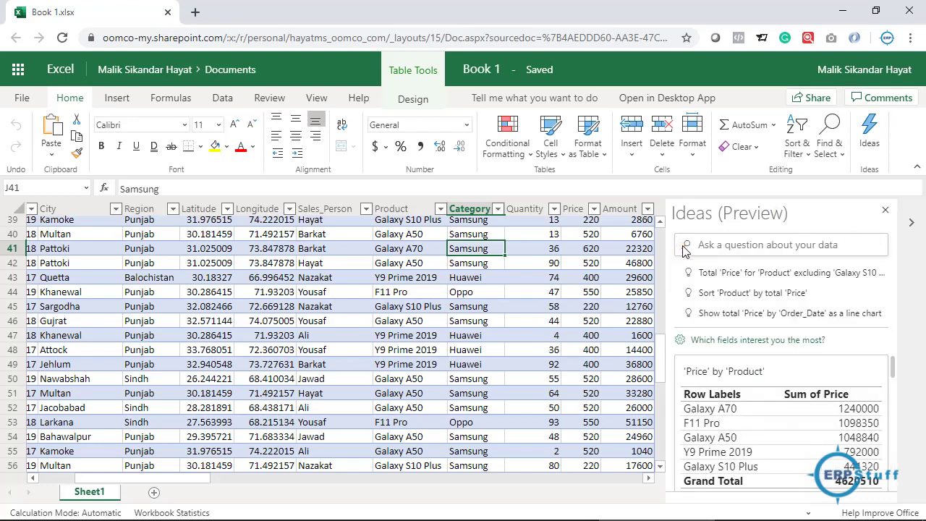
click(773, 246)
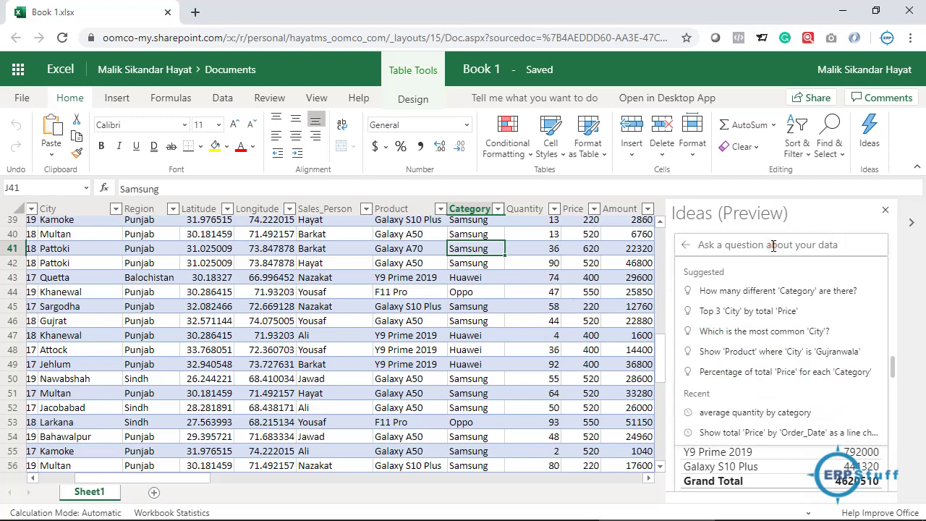
text(top)
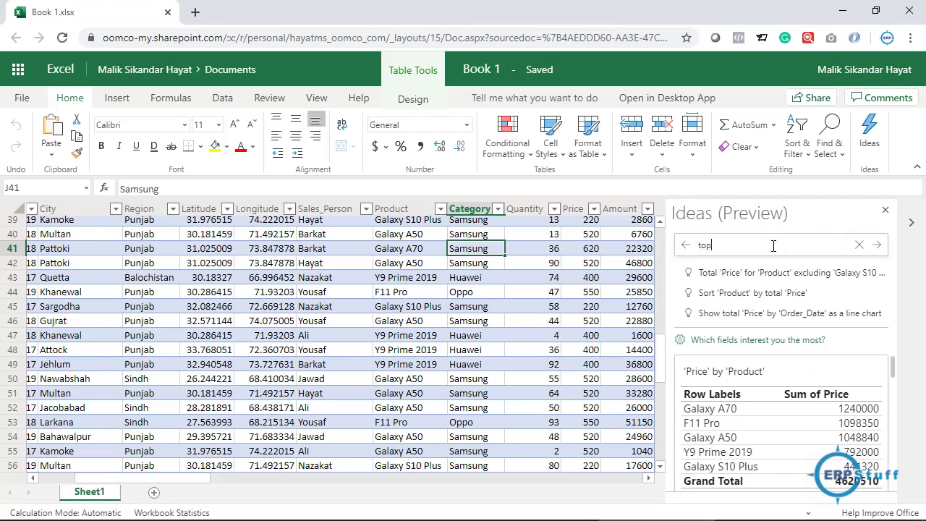
text( 5 product)
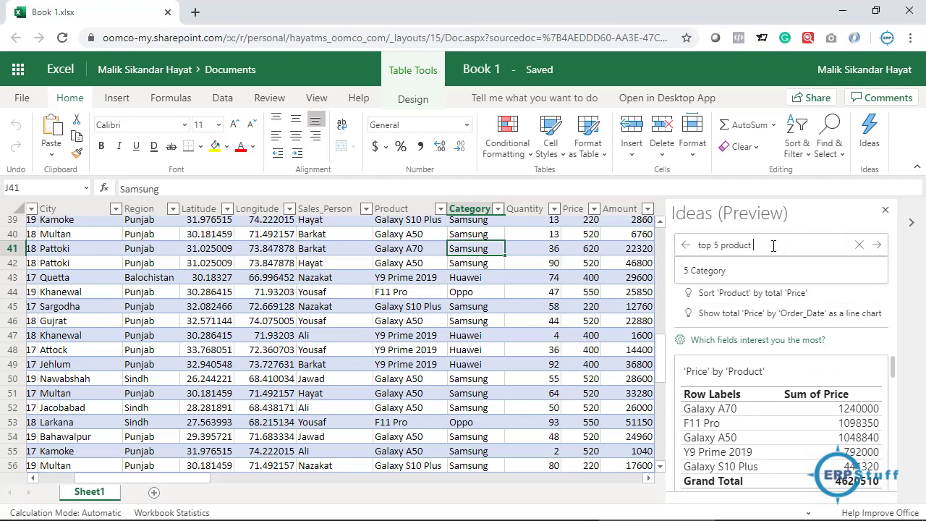
text( by)
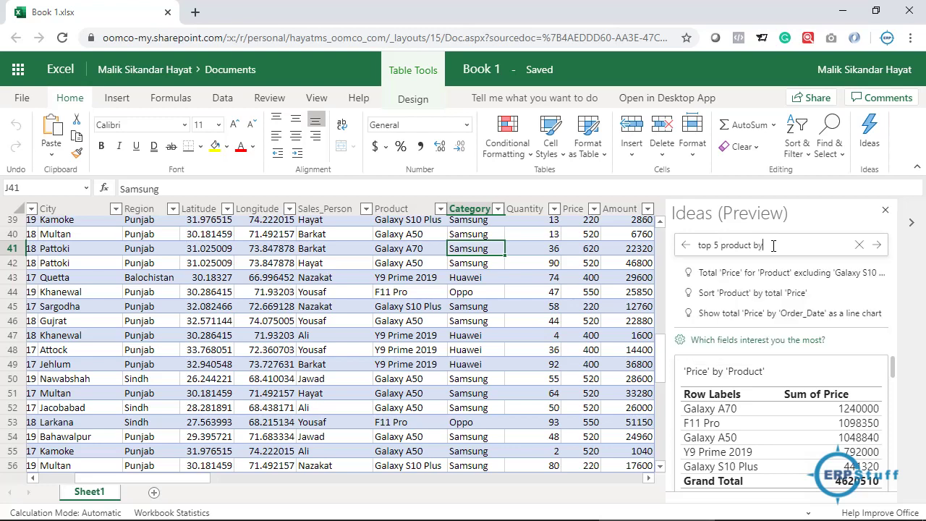
text( amount)
key(Return)
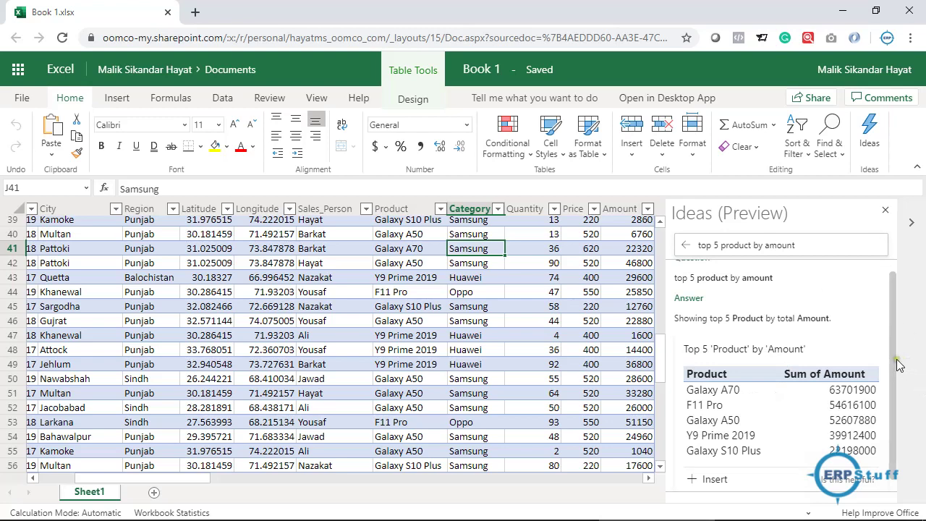
drag(892, 366, 893, 378)
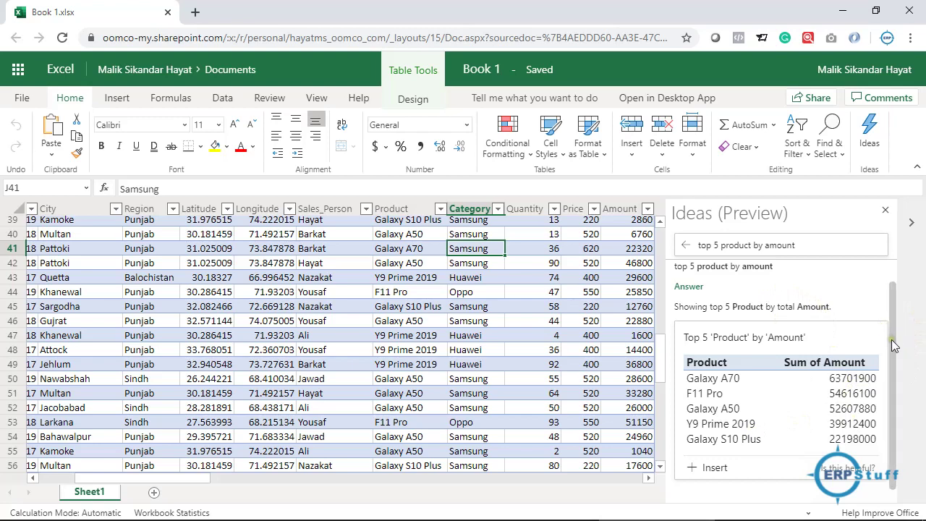
drag(893, 345, 908, 222)
click(802, 250)
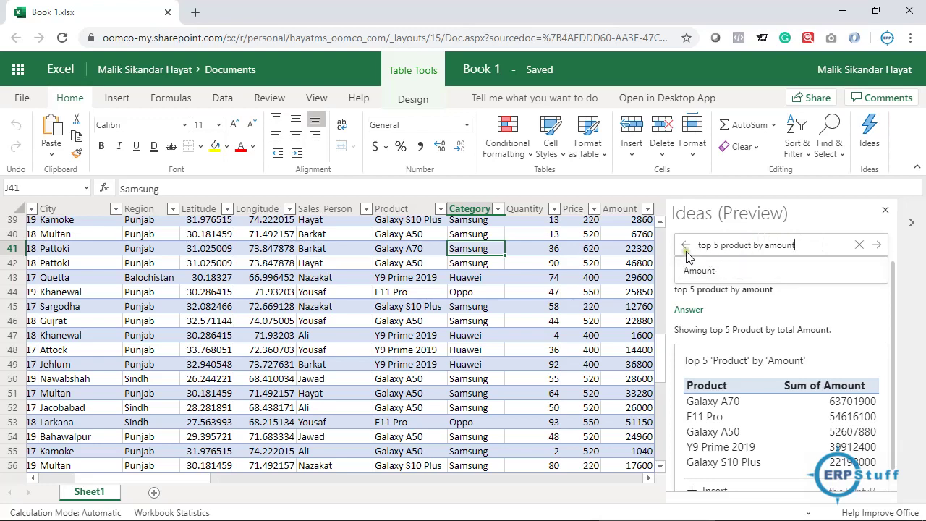
click(858, 246)
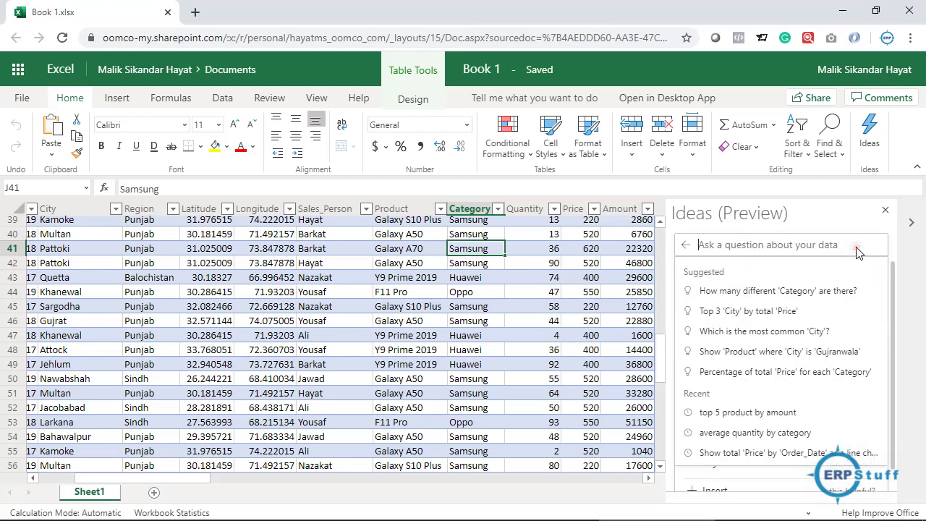
Step: Insert the 'Amount' by 'Product' idea as a PivotChart on a new Idea1 sheet and select the chart
click(685, 244)
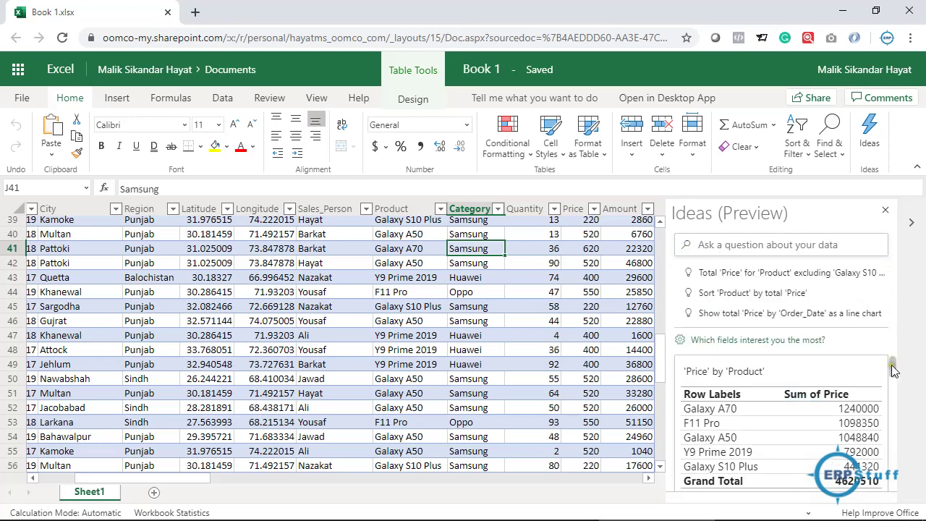
drag(892, 368, 894, 379)
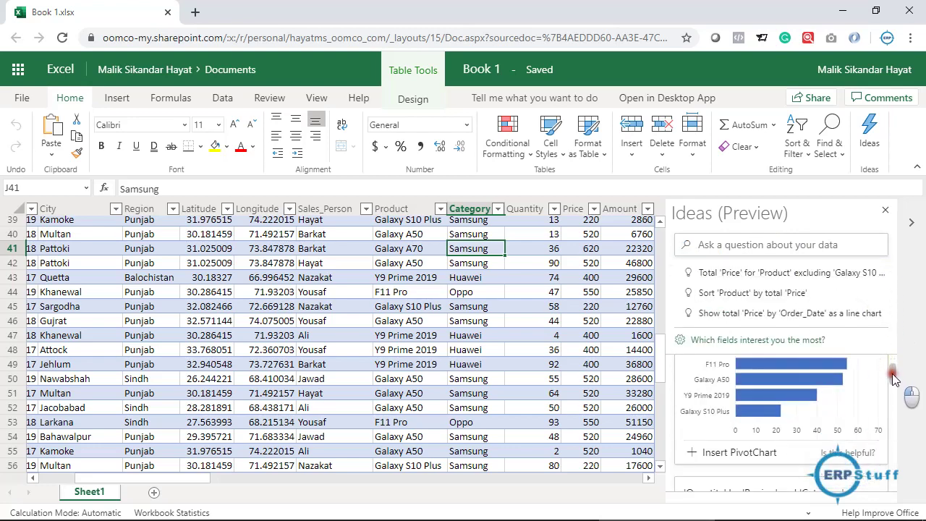
click(745, 453)
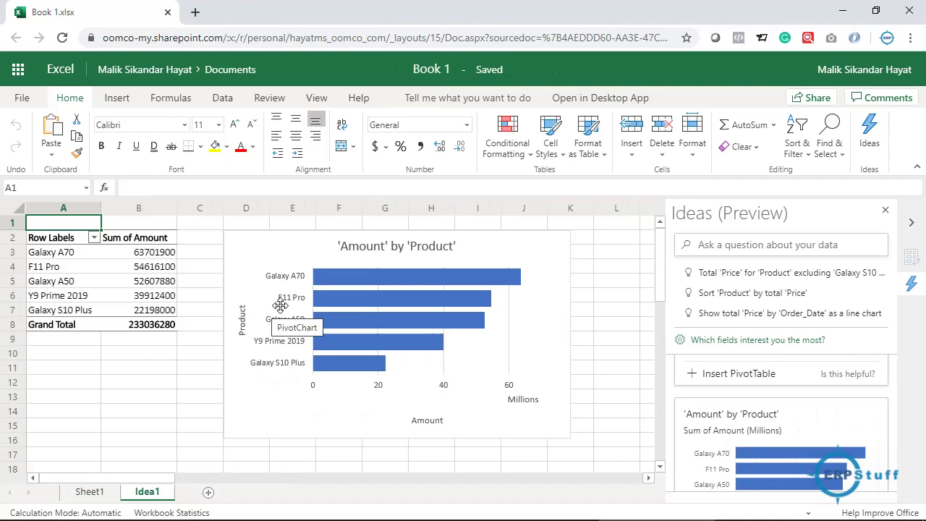
click(519, 334)
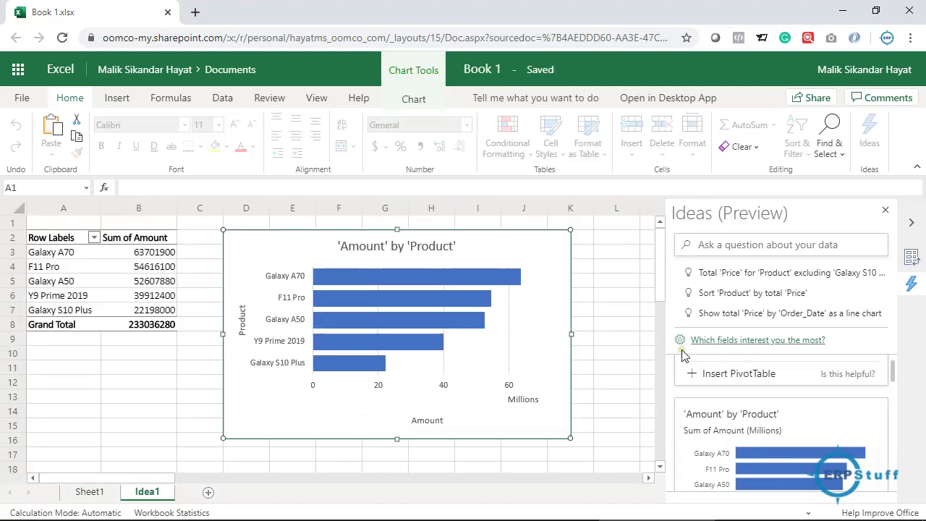
Step: Go back to the Sheet1 tab holding the sales data table
mouse_move(893, 380)
mouse_down()
mouse_move(897, 450)
mouse_move(895, 362)
mouse_up()
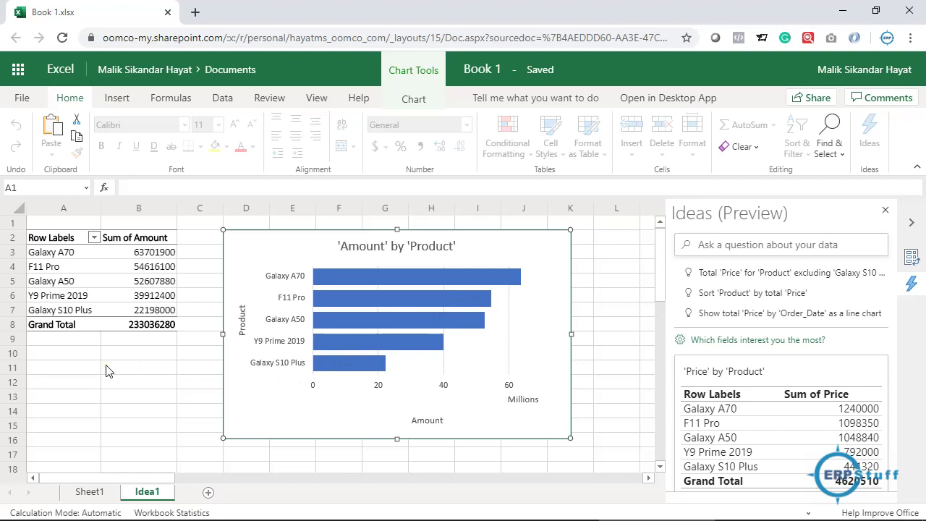
click(81, 492)
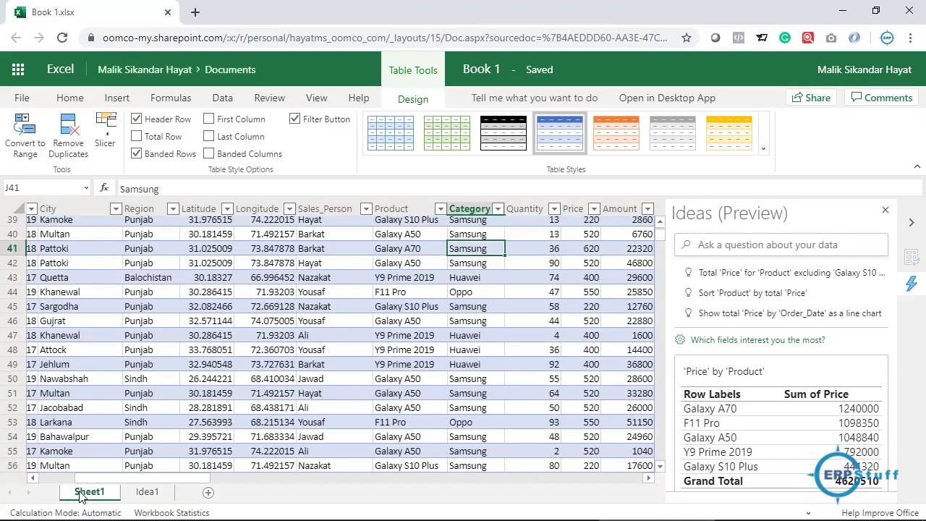